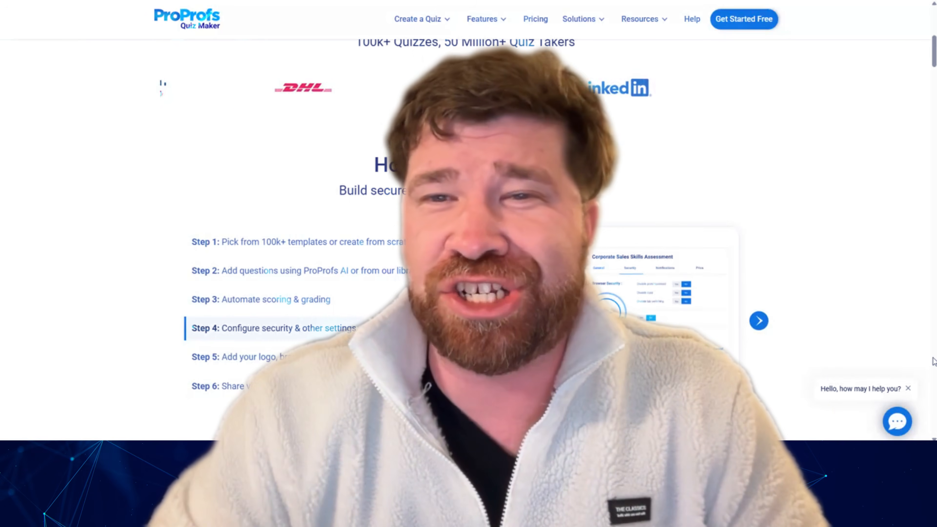
{"action": "scroll", "coordinate": [934, 361], "scroll_direction": "down", "scroll_amount": 15}
{"action": "scroll", "coordinate": [934, 361], "scroll_direction": "down", "scroll_amount": 12}
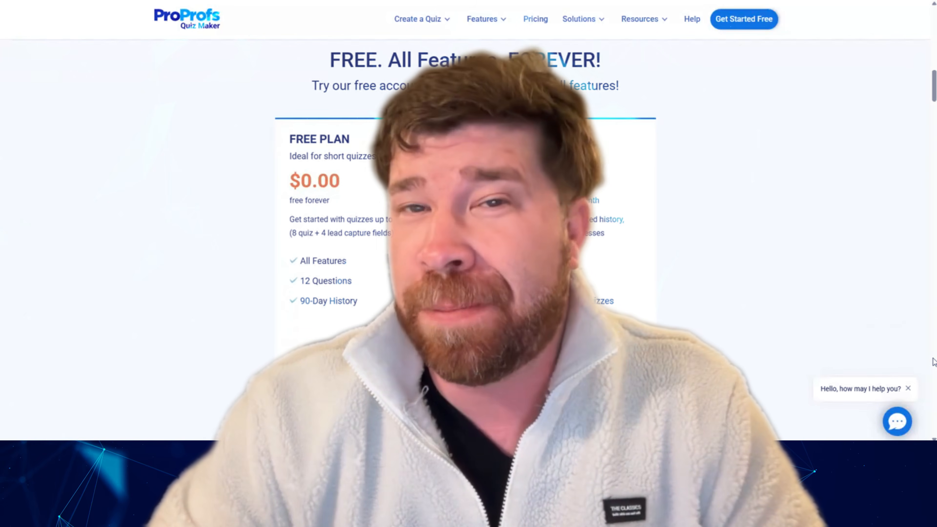
{"action": "scroll", "coordinate": [934, 361], "scroll_direction": "down", "scroll_amount": 10}
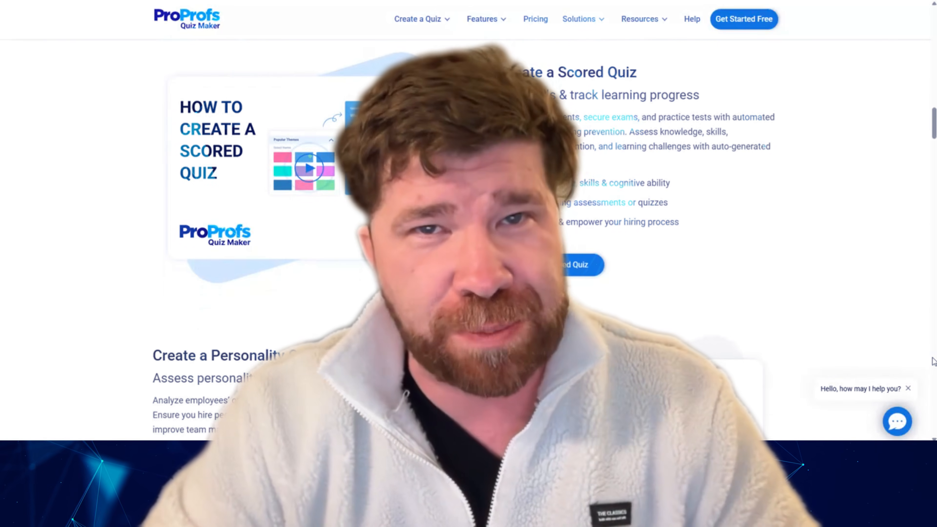
{"action": "scroll", "coordinate": [933, 361], "scroll_direction": "down", "scroll_amount": 10}
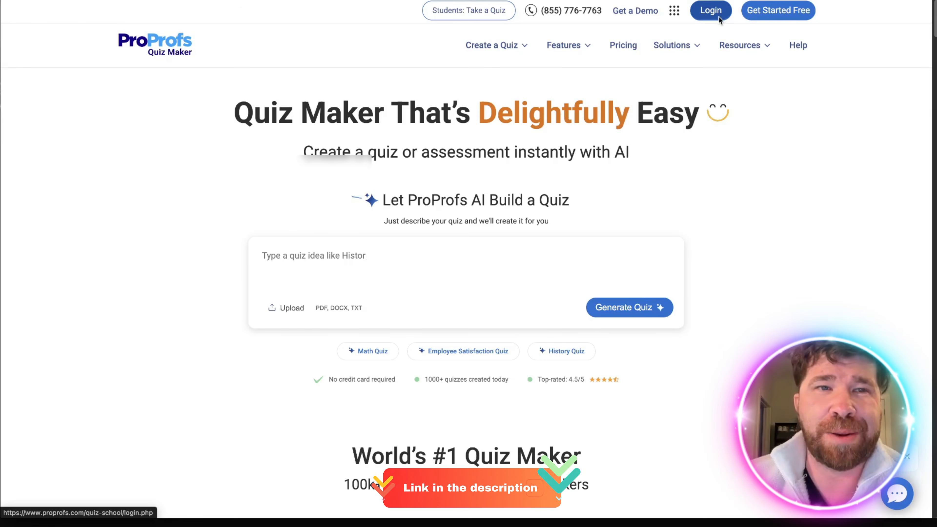
- Log in to the ProProfs account with the credentials already filled in
{"action": "left_click", "coordinate": [718, 18]}
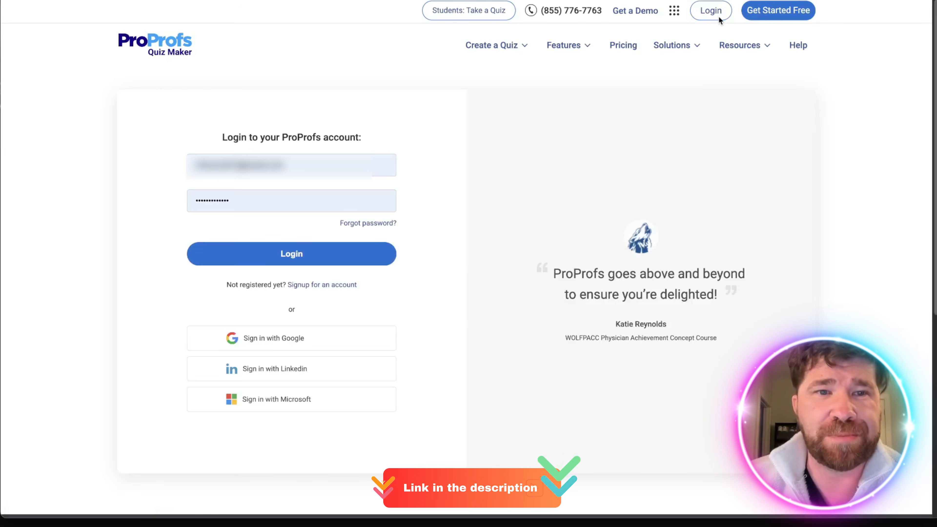
{"action": "left_click", "coordinate": [262, 263]}
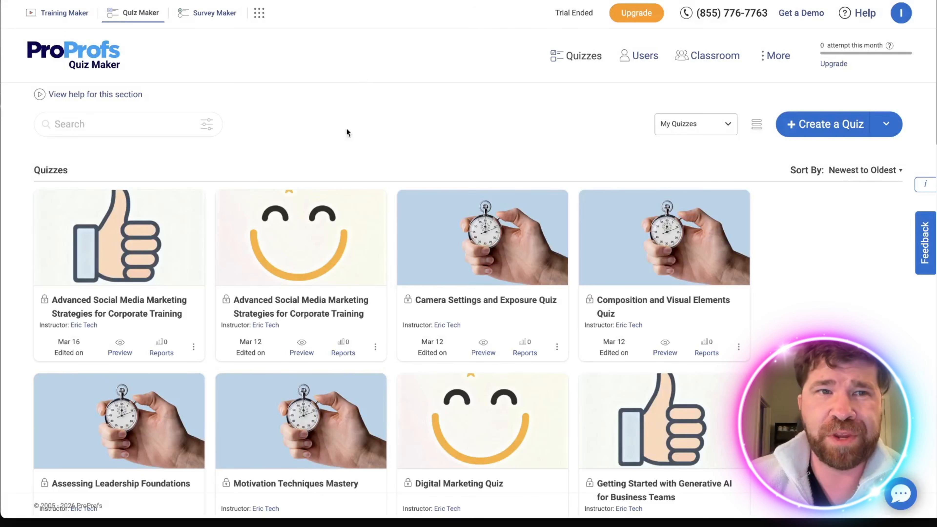
- Generate a new AI quiz from the prompt "Create a 5-question multiple-choice quiz about remote work productivity best practices and time management for employees"
{"action": "left_click", "coordinate": [800, 125]}
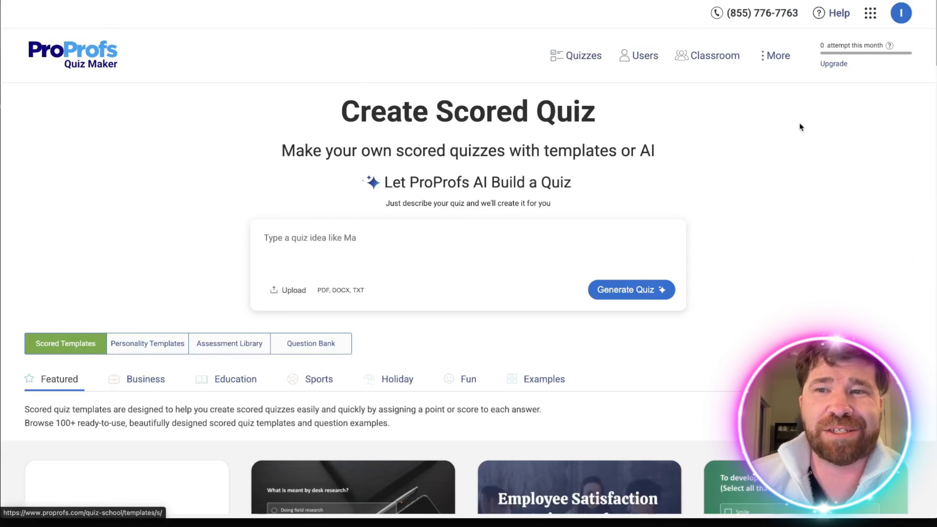
{"action": "scroll", "coordinate": [784, 129], "scroll_direction": "down", "scroll_amount": 3}
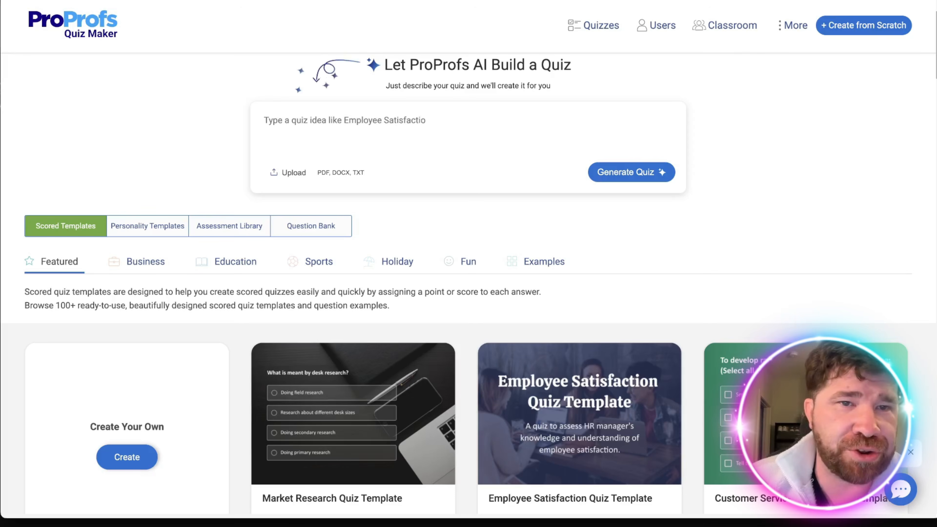
{"action": "right_click", "coordinate": [377, 115]}
{"action": "left_click", "coordinate": [413, 193]}
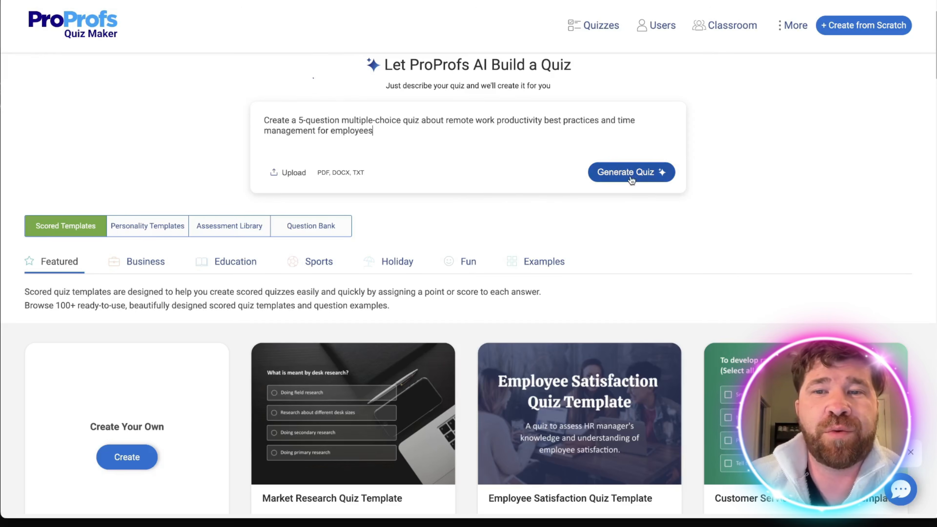
{"action": "left_click", "coordinate": [630, 176]}
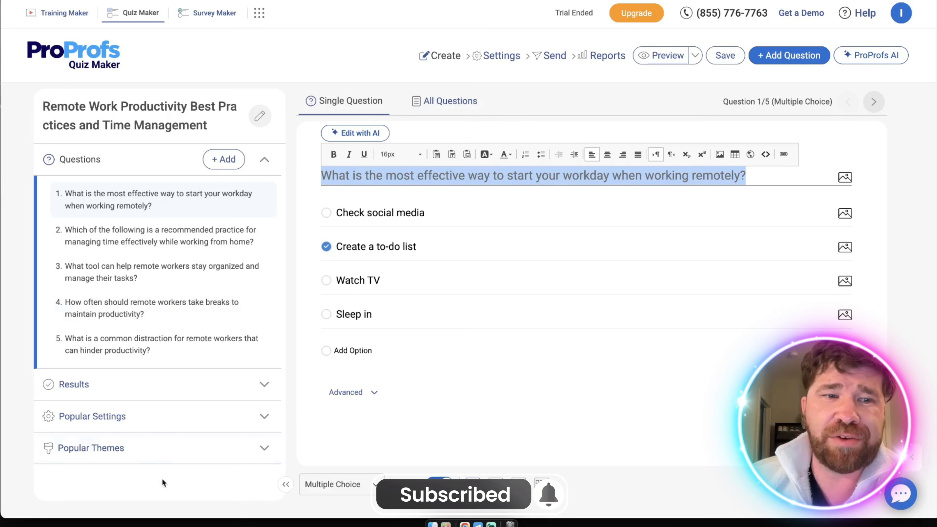
- Try the School House and Misty Morning themes on the quiz, and apply the Elegant Edge theme
{"action": "left_click", "coordinate": [168, 445]}
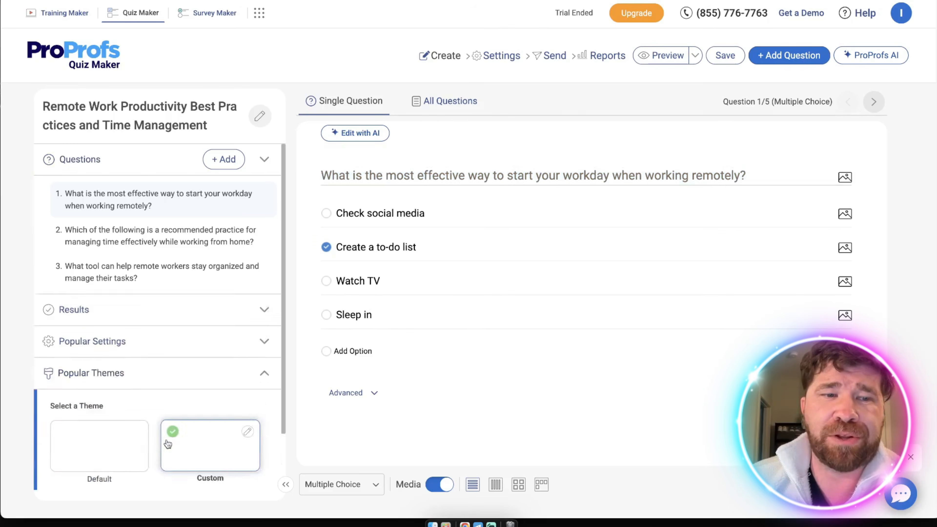
{"action": "scroll", "coordinate": [209, 195], "scroll_direction": "down", "scroll_amount": 3}
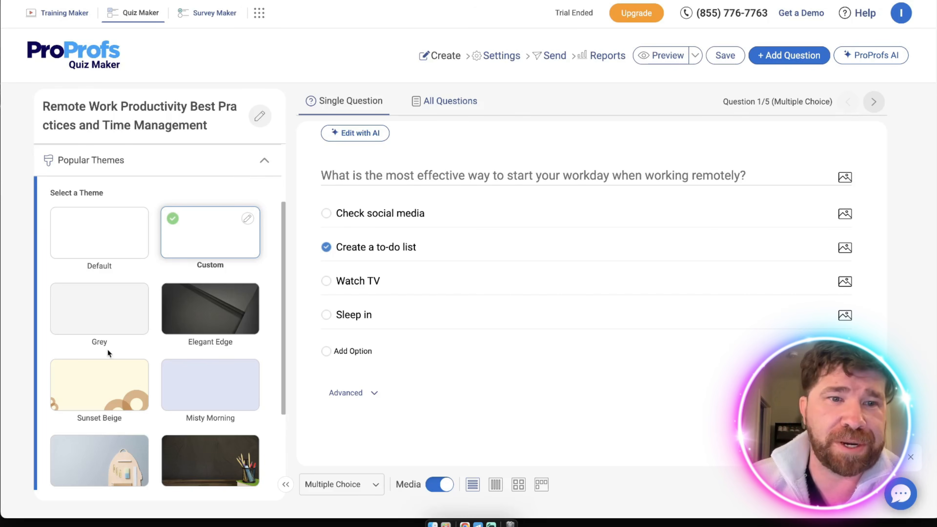
{"action": "scroll", "coordinate": [159, 296], "scroll_direction": "down", "scroll_amount": 1}
{"action": "scroll", "coordinate": [159, 290], "scroll_direction": "down", "scroll_amount": 5}
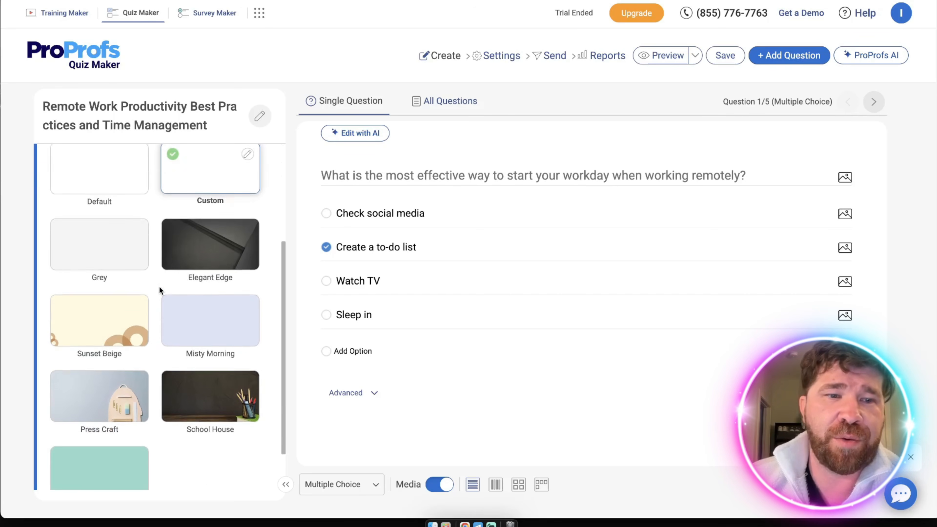
{"action": "left_click", "coordinate": [185, 335]}
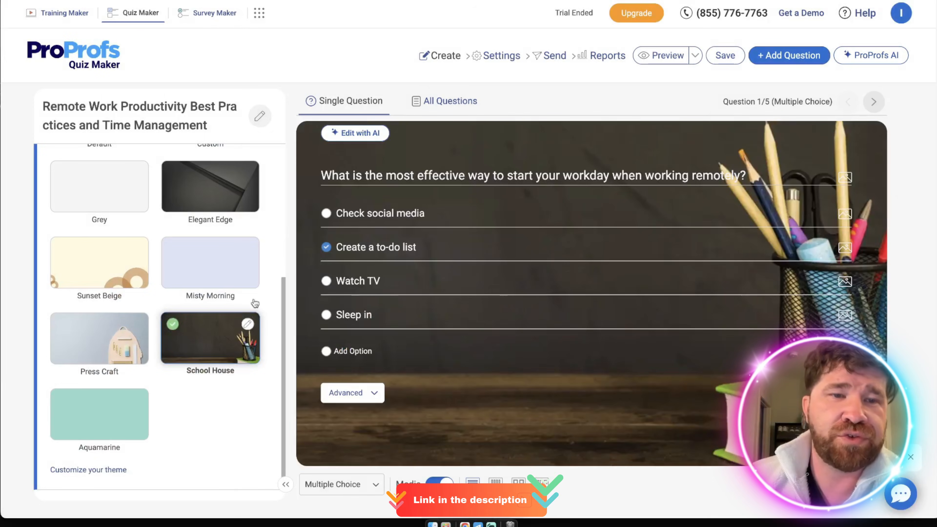
{"action": "left_click", "coordinate": [237, 265]}
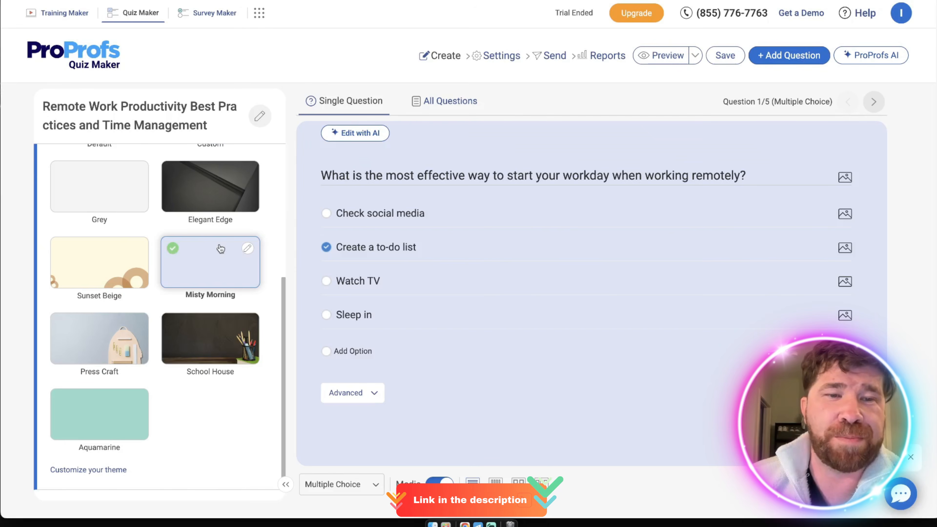
{"action": "left_click", "coordinate": [221, 191]}
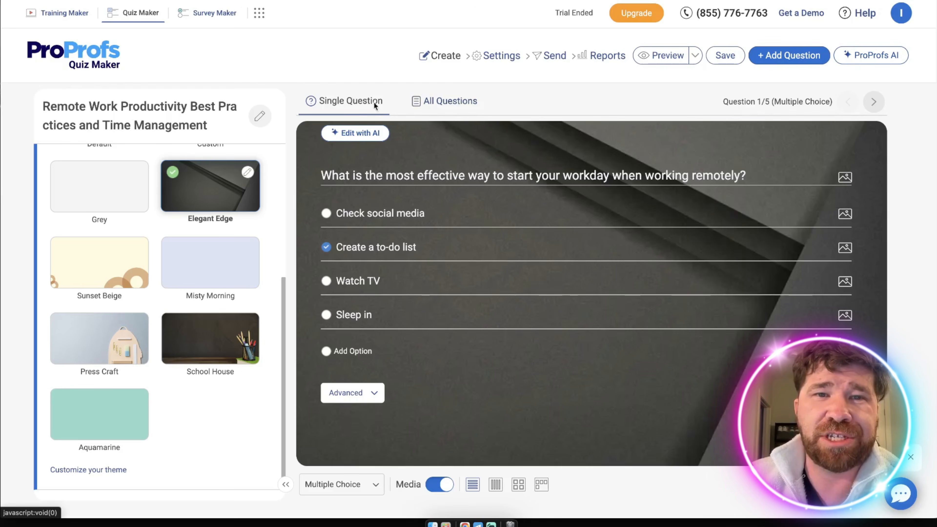
- List all quiz questions together, and review the quiz's popular settings and its result grading options
{"action": "left_click", "coordinate": [450, 106]}
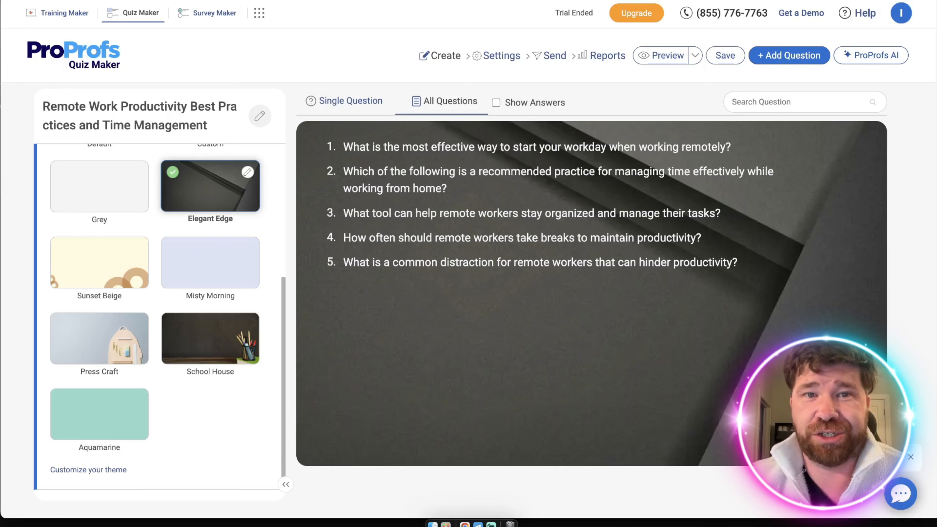
{"action": "scroll", "coordinate": [177, 361], "scroll_direction": "up", "scroll_amount": 10}
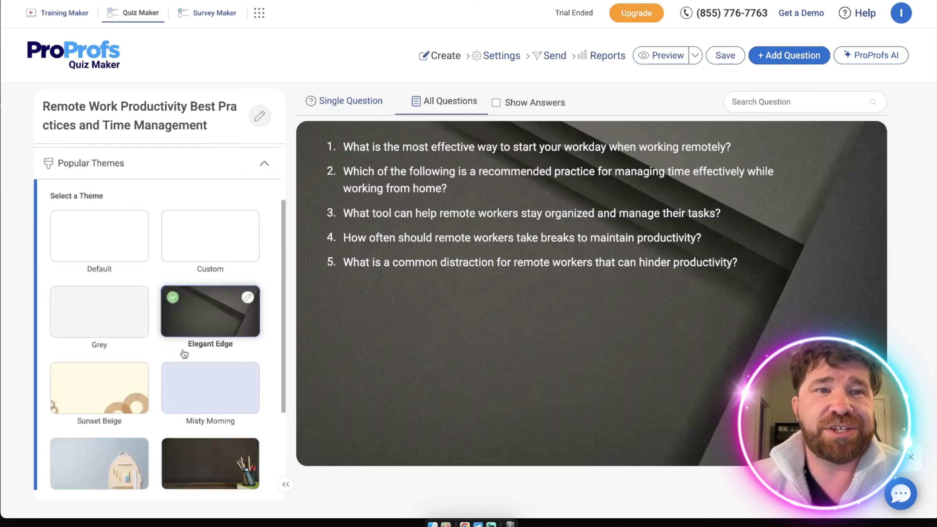
{"action": "left_click", "coordinate": [258, 221]}
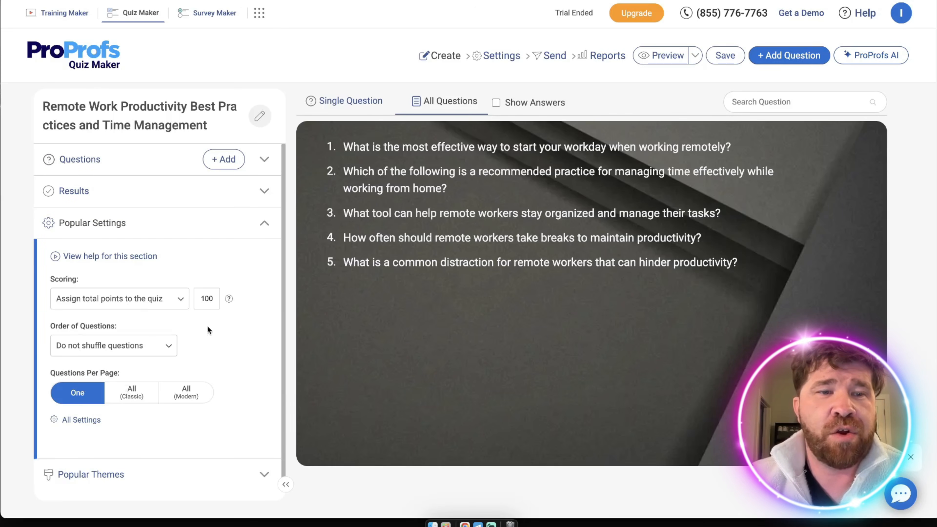
{"action": "left_click", "coordinate": [129, 191]}
{"action": "left_click", "coordinate": [100, 241]}
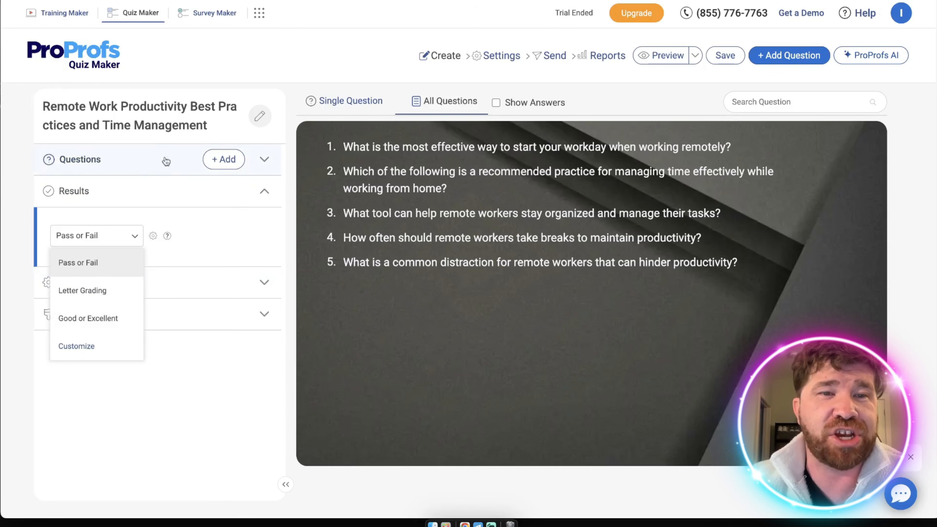
- Show the answers under all quiz questions and review them through question 5
{"action": "left_click", "coordinate": [138, 162]}
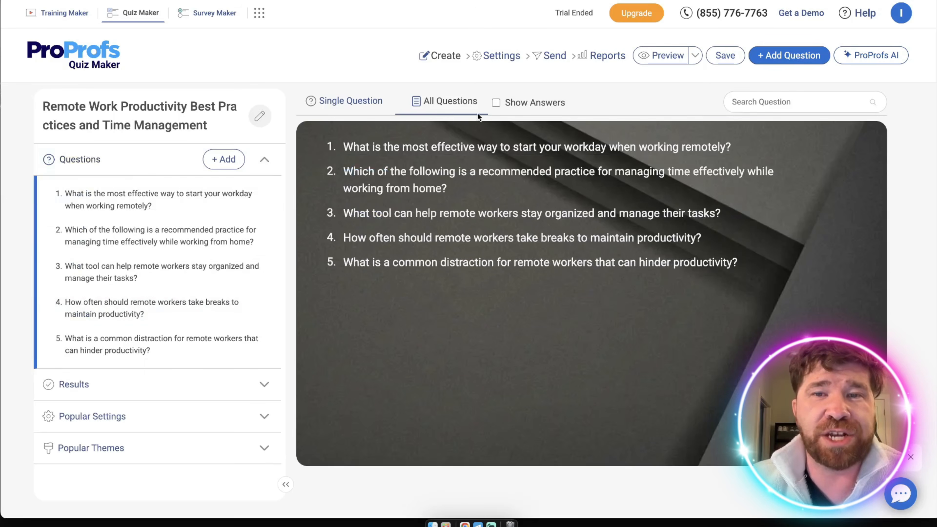
{"action": "left_click", "coordinate": [511, 103]}
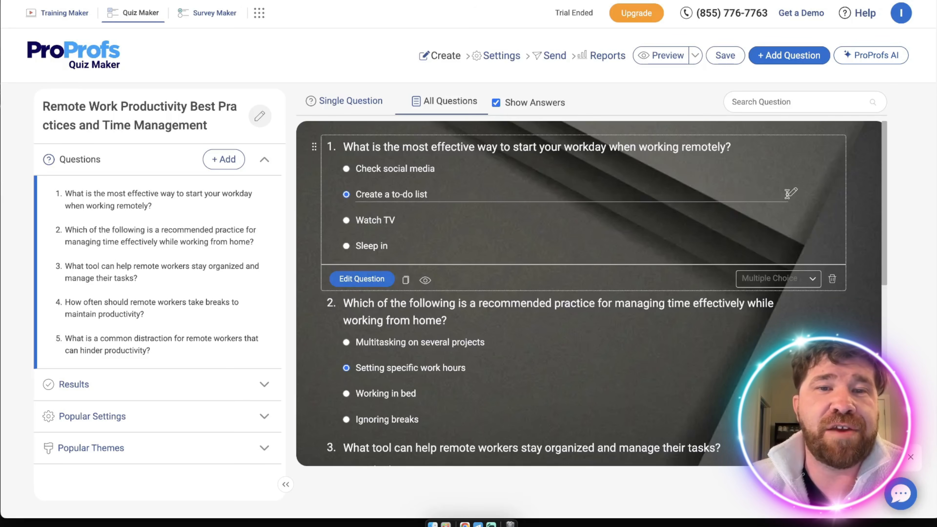
{"action": "scroll", "coordinate": [532, 308], "scroll_direction": "down", "scroll_amount": 8}
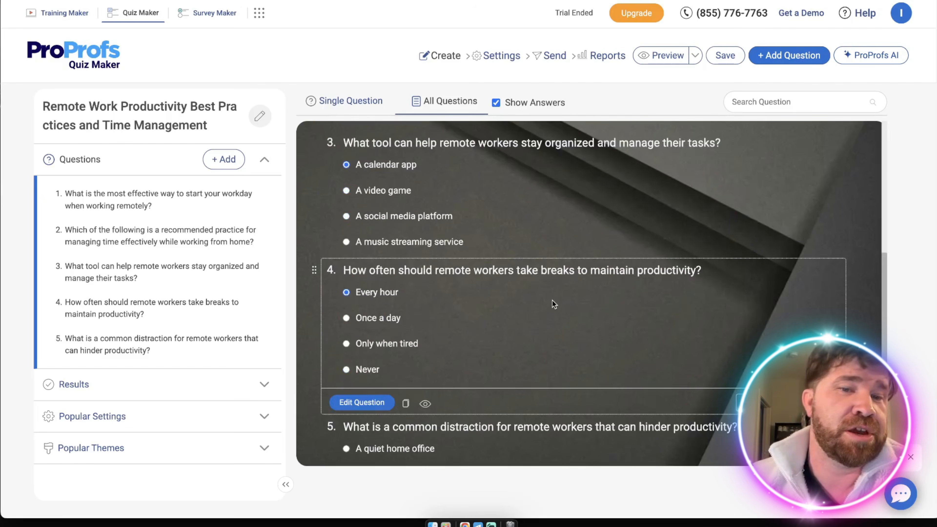
{"action": "scroll", "coordinate": [553, 301], "scroll_direction": "down", "scroll_amount": 3}
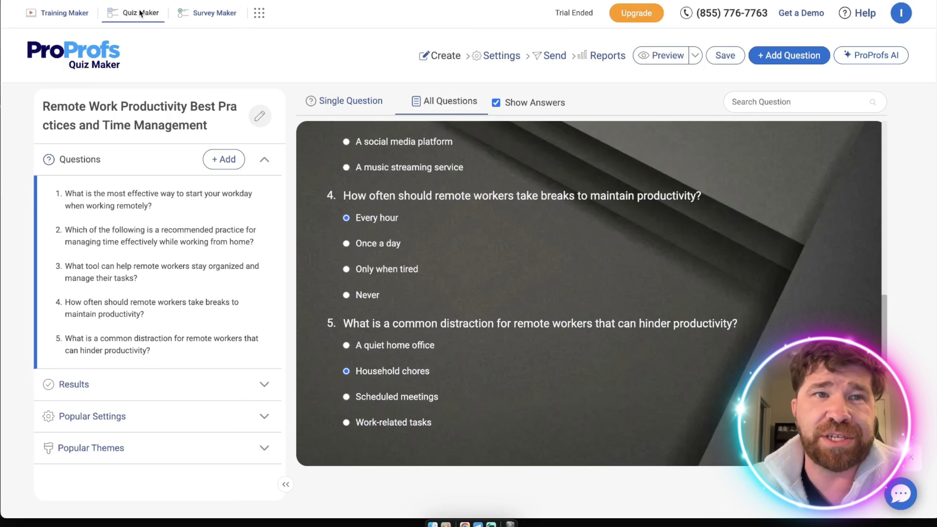
- Switch to Survey Maker and look through the list of existing surveys
{"action": "left_click", "coordinate": [228, 17]}
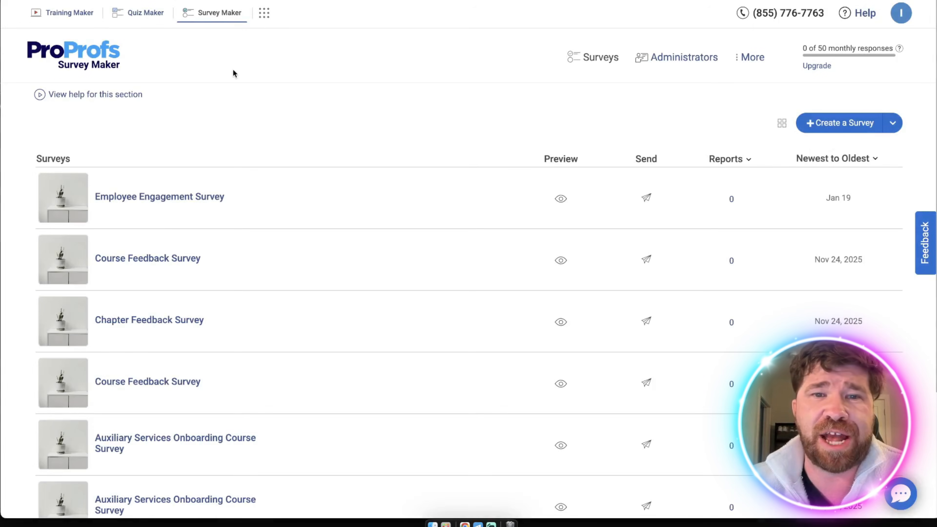
{"action": "scroll", "coordinate": [431, 419], "scroll_direction": "down", "scroll_amount": 5}
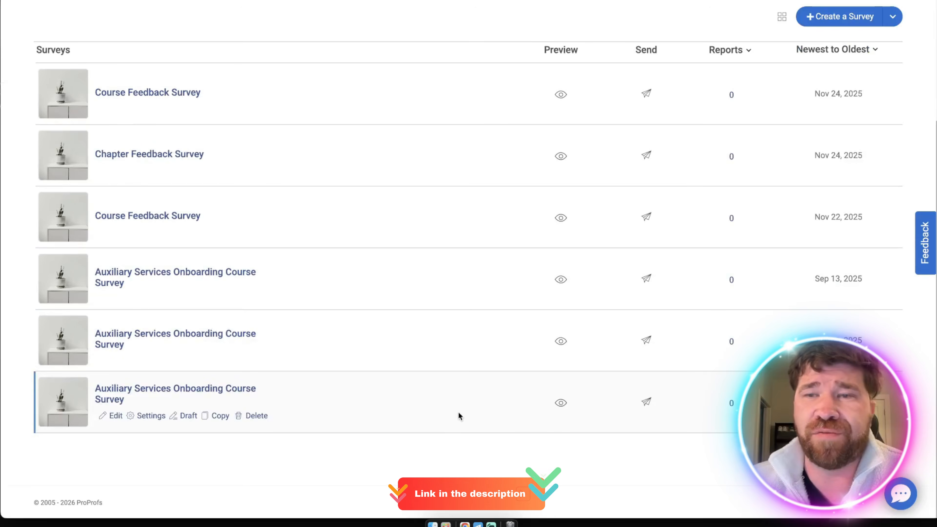
{"action": "scroll", "coordinate": [459, 412], "scroll_direction": "up", "scroll_amount": 5}
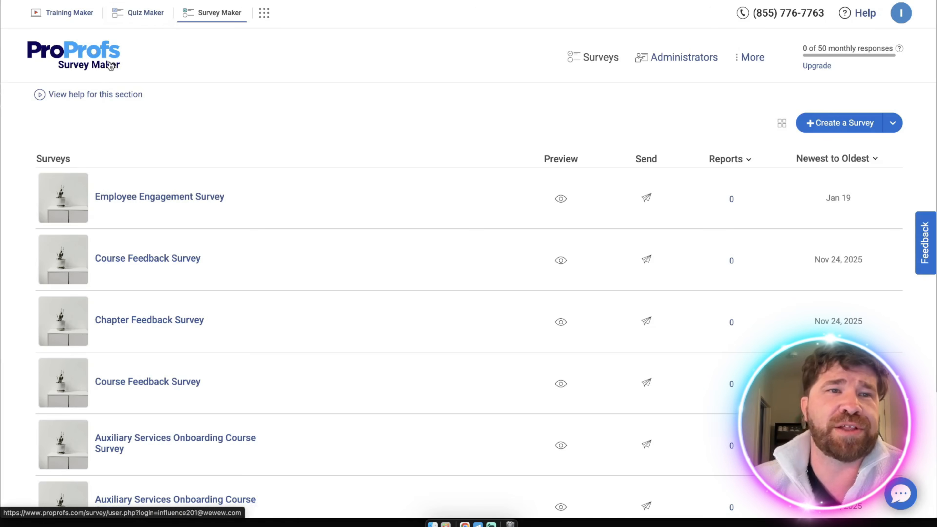
- Return to the Quiz Maker dashboard and open Training Maker
{"action": "left_click", "coordinate": [144, 12]}
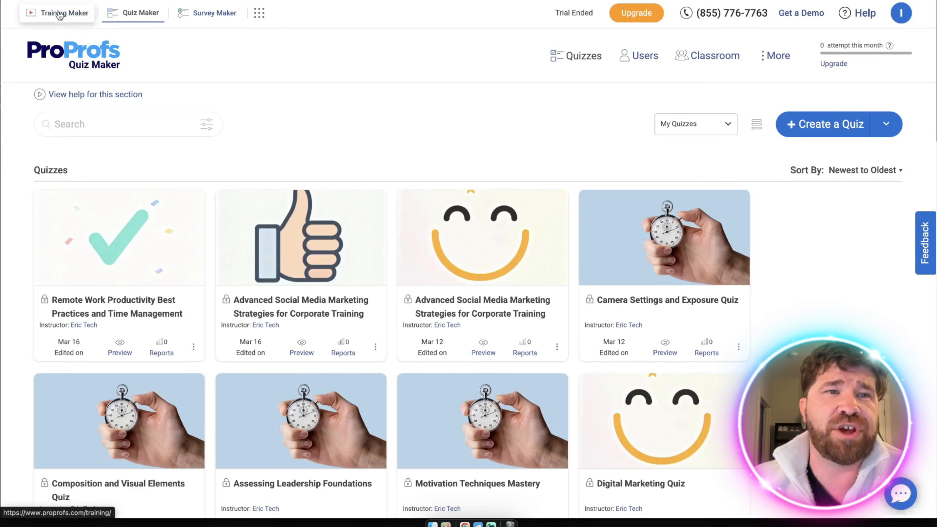
{"action": "left_click", "coordinate": [59, 13]}
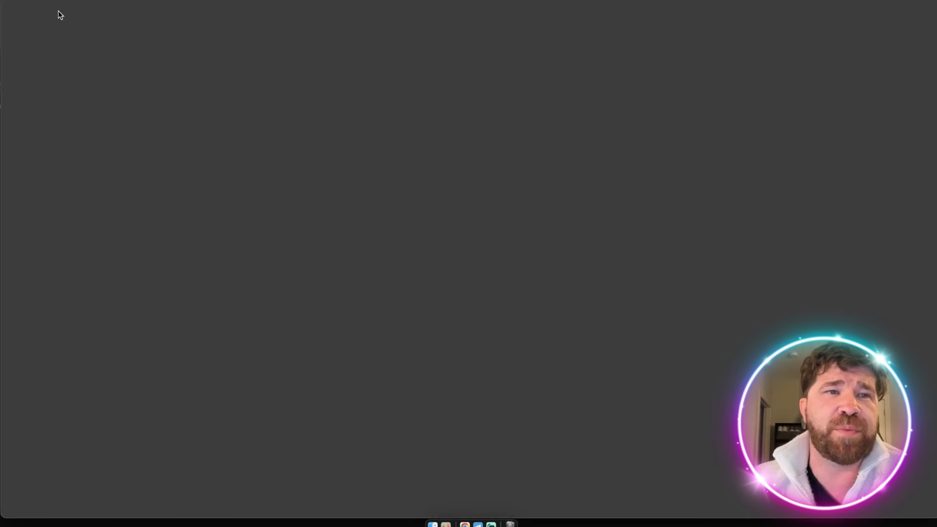